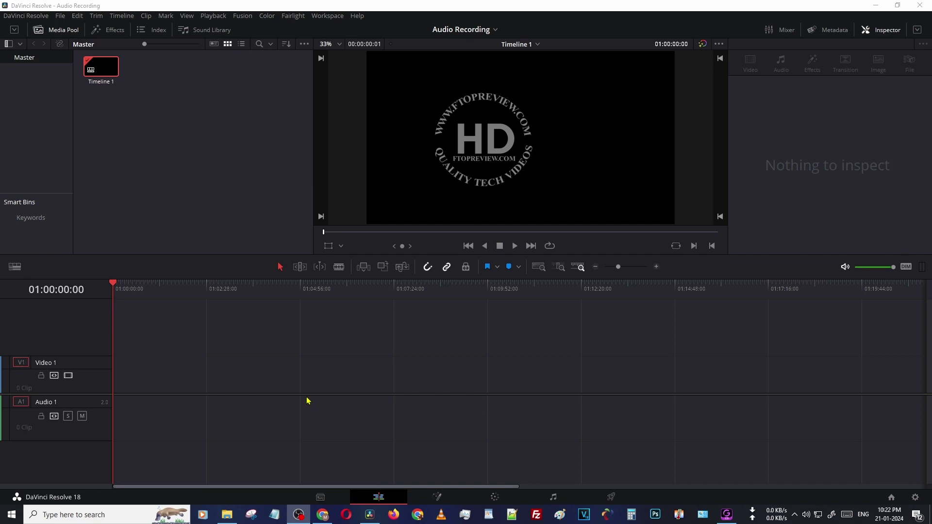
# - Add a stereo Audio 2 track below Audio 1, then switch to the Fairlight page
pyautogui.click(62, 436)
pyautogui.rightClick(54, 456)
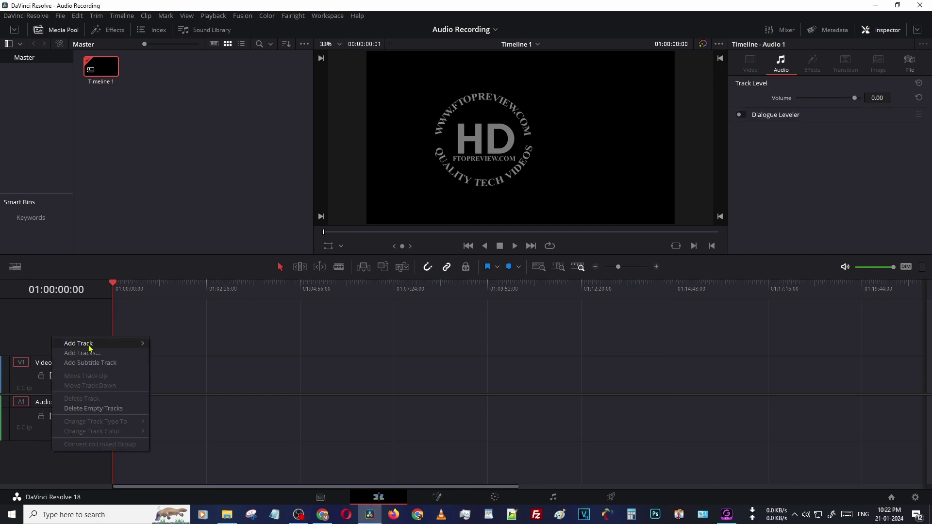
pyautogui.moveTo(122, 344)
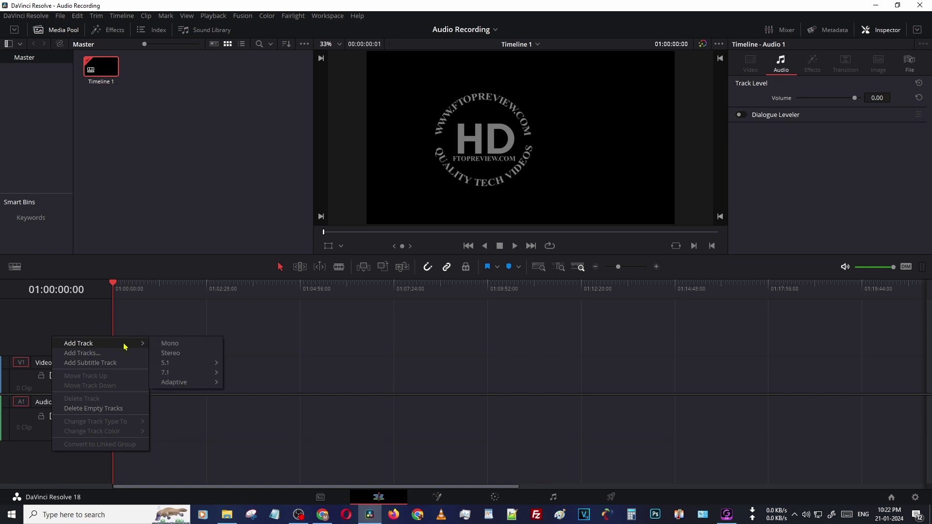
pyautogui.click(171, 353)
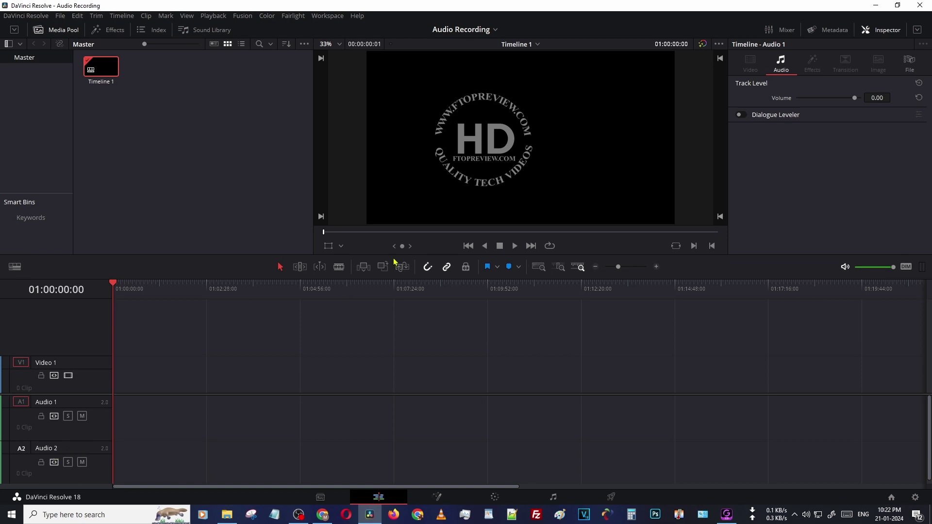
pyautogui.click(553, 497)
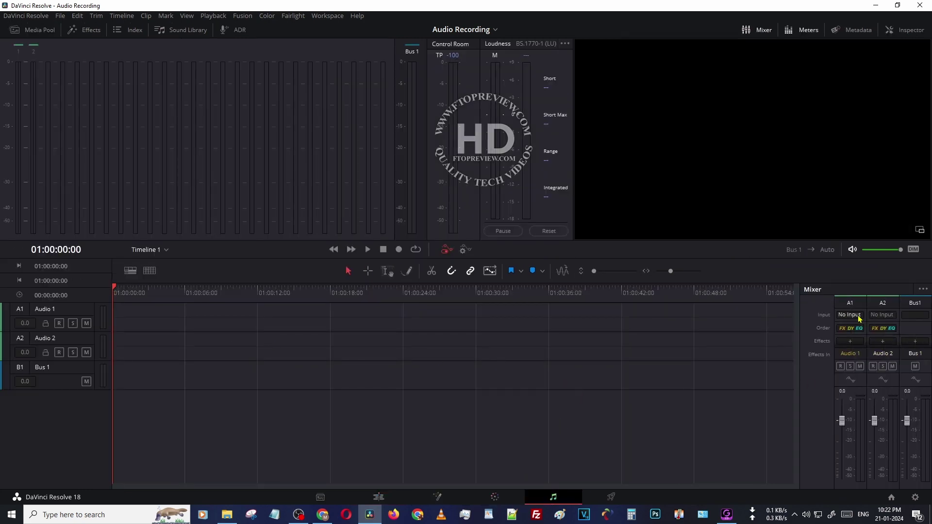
# - Patch both microphone sources to Audio 2's left and right channels, then close the Patch Input/Output window
pyautogui.click(883, 315)
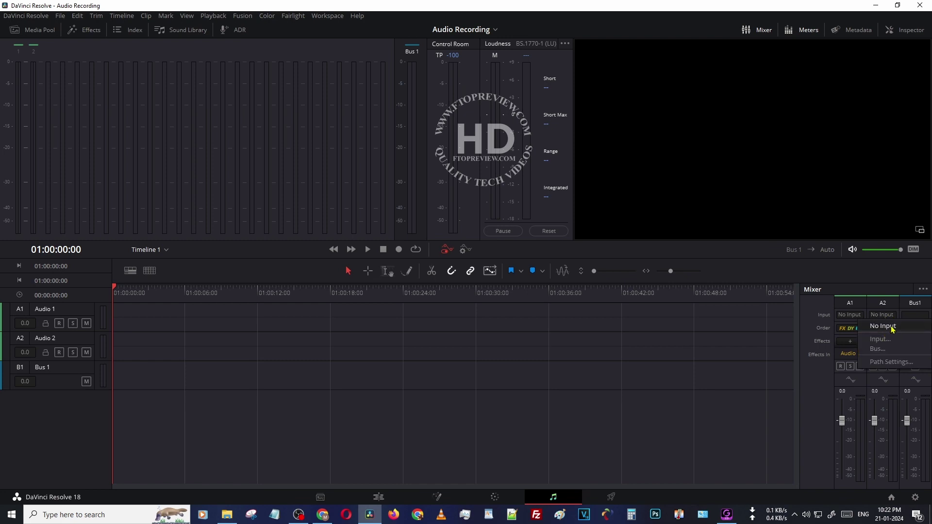
pyautogui.click(882, 340)
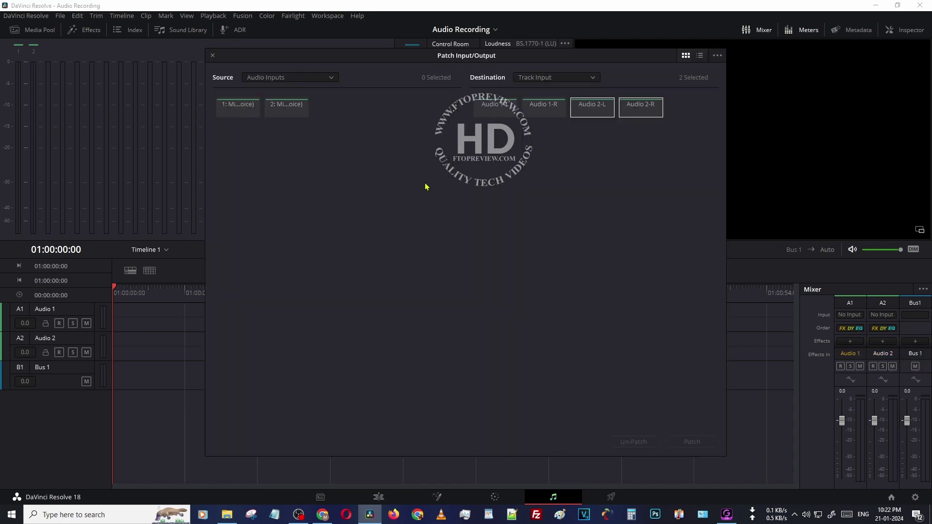
pyautogui.click(232, 116)
pyautogui.click(284, 112)
pyautogui.click(694, 441)
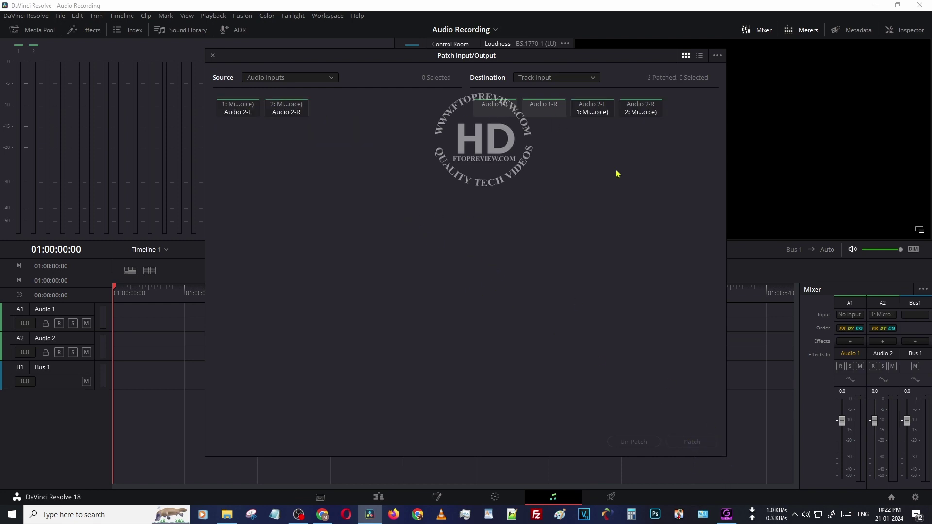
pyautogui.click(718, 57)
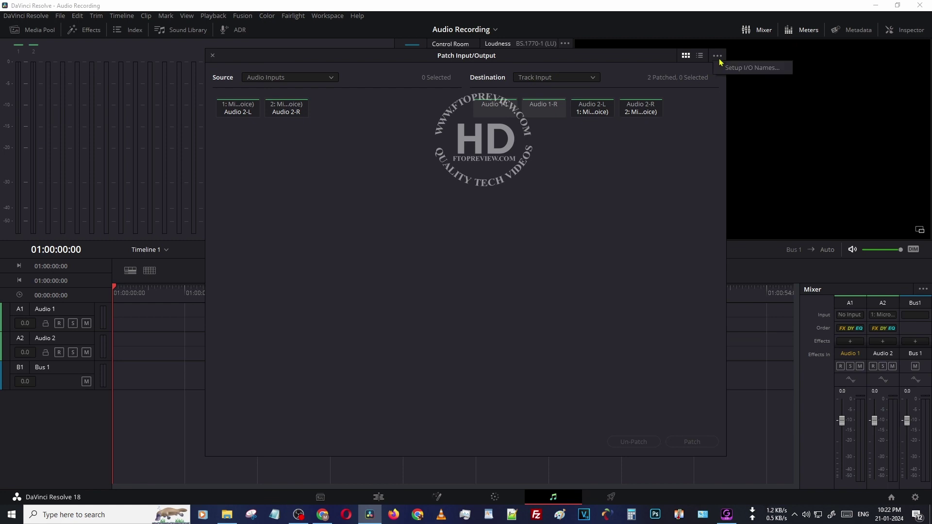
pyautogui.click(800, 155)
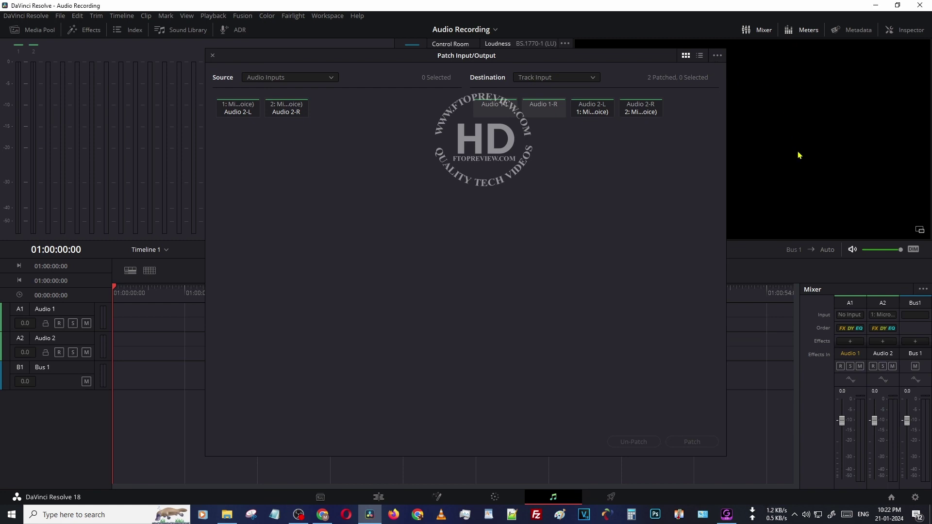
pyautogui.click(212, 56)
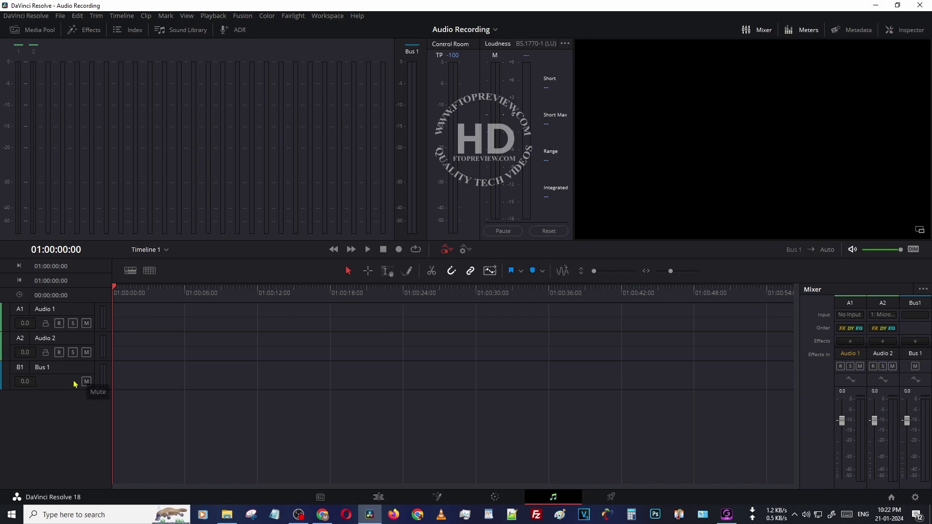
# - Arm Audio 2 and record about seven seconds of voice from the timeline start
pyautogui.click(59, 353)
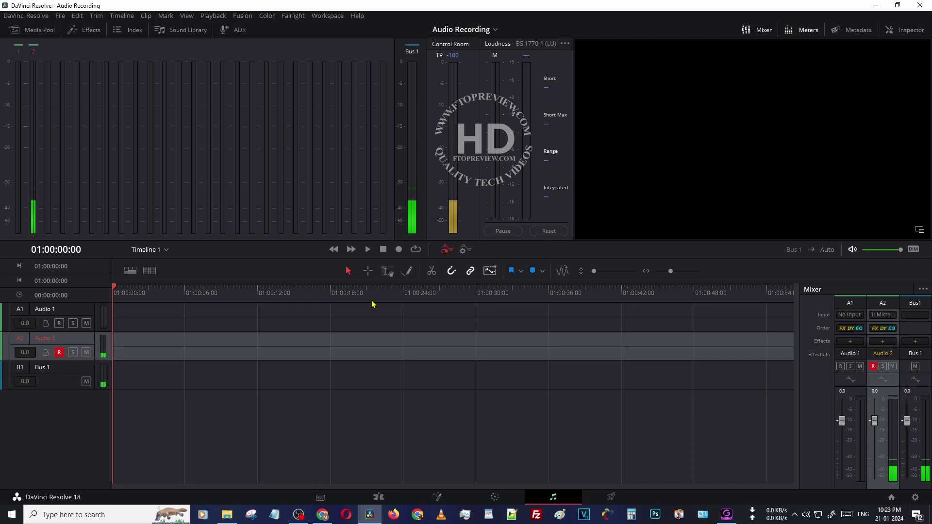
pyautogui.click(399, 250)
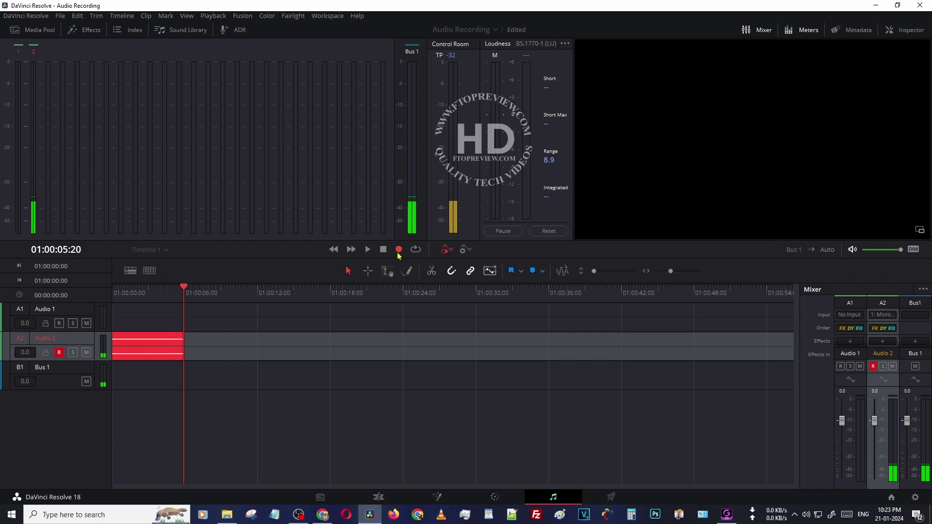
pyautogui.click(383, 249)
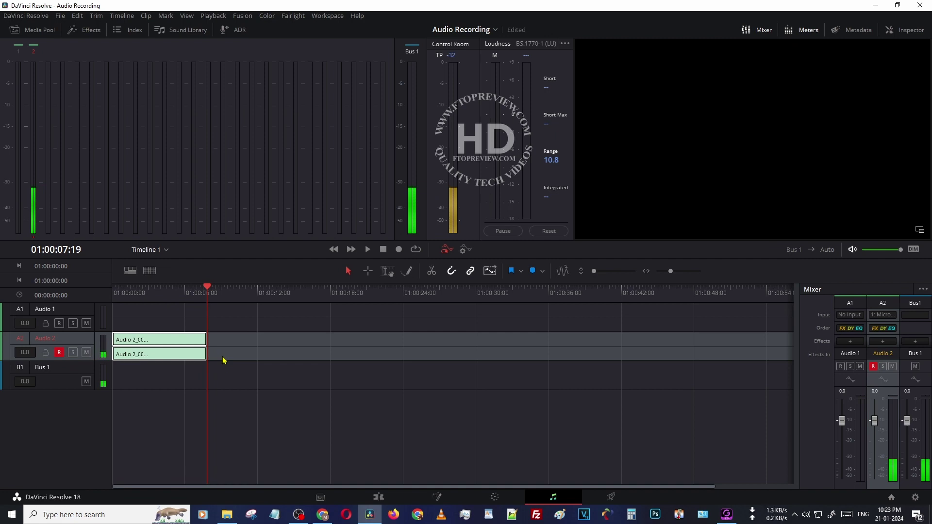
# - Play back the recorded voice clip from the start of the timeline
pyautogui.click(115, 291)
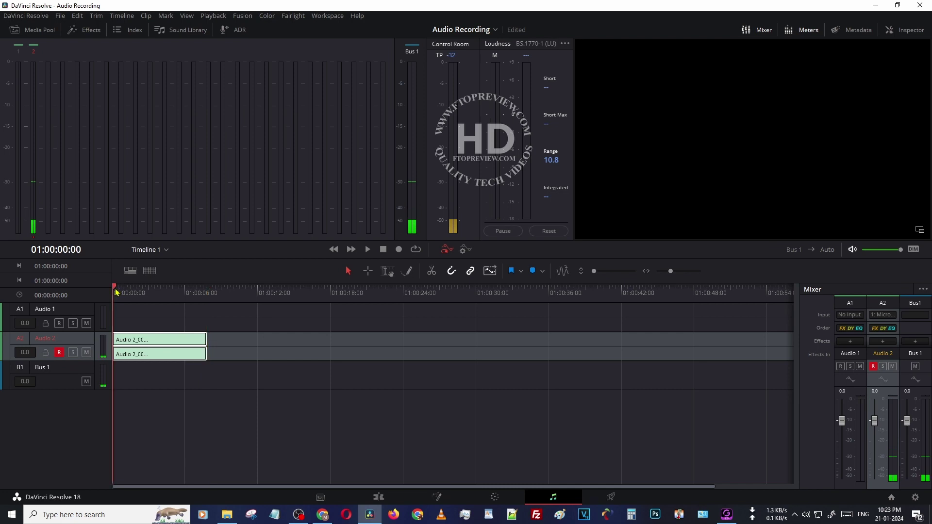
pyautogui.click(371, 249)
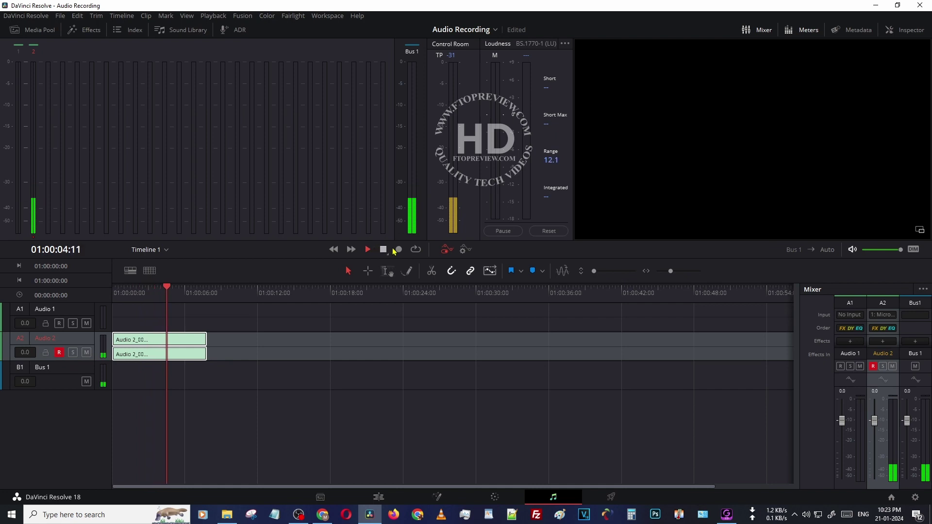
pyautogui.click(383, 250)
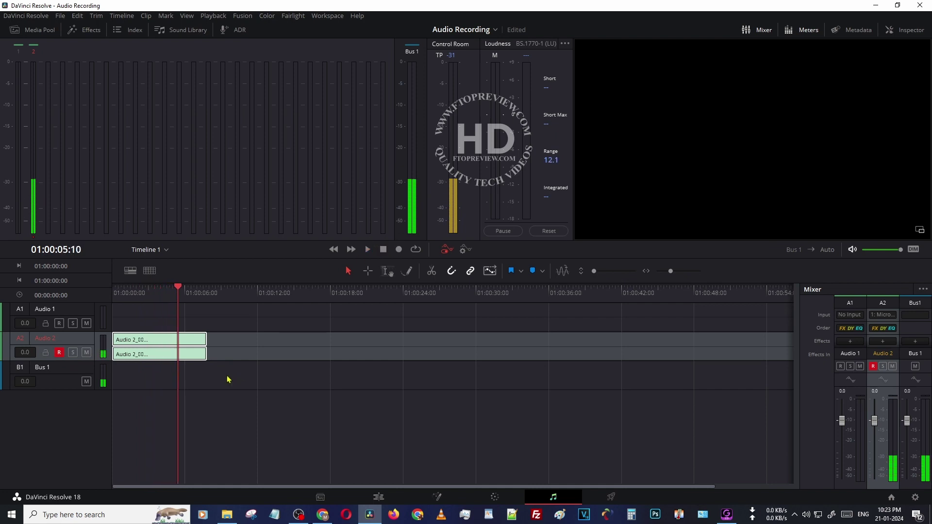
# - Set Fairlight input monitoring to Mute and park the playhead at 01:00:07:19
pyautogui.click(299, 17)
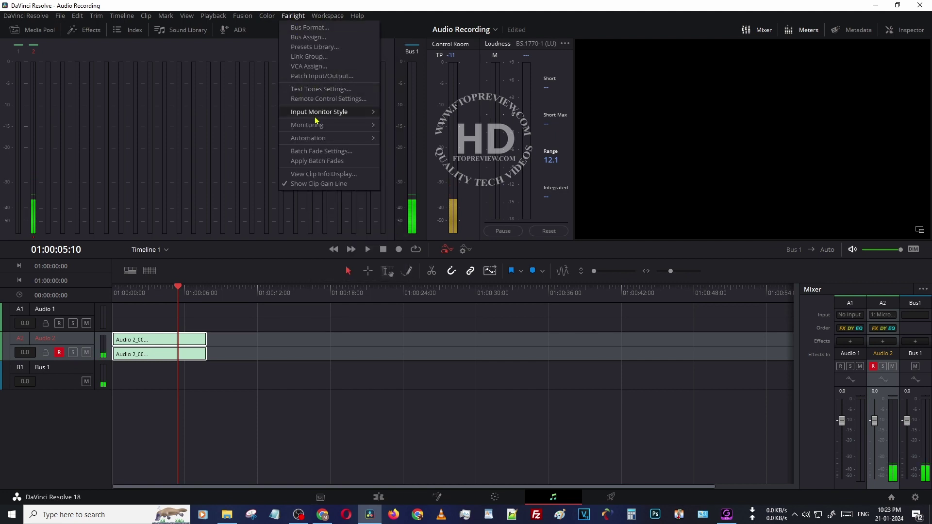
pyautogui.moveTo(319, 116)
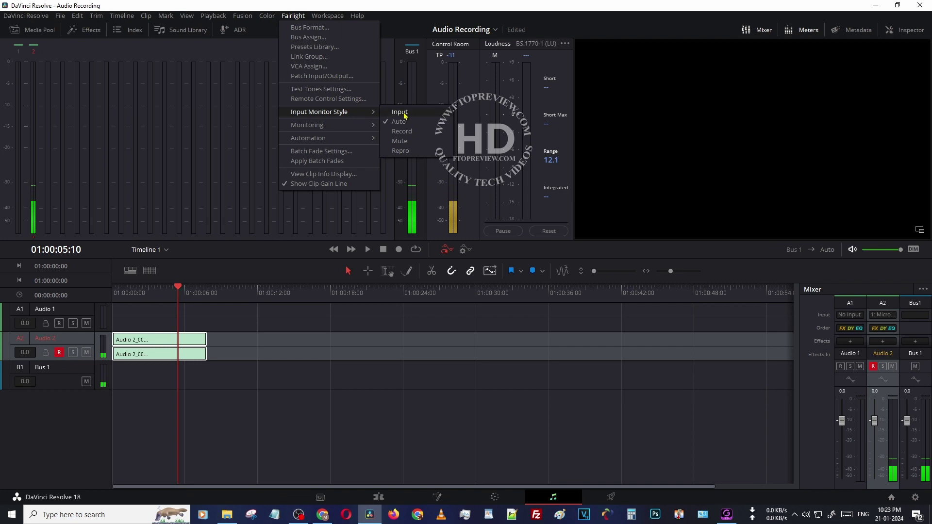
pyautogui.click(398, 141)
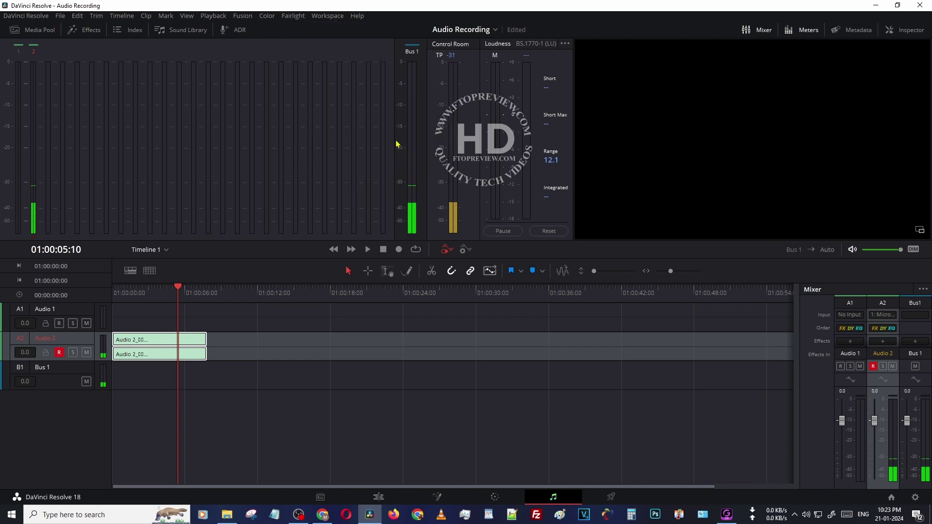
pyautogui.click(205, 390)
pyautogui.click(207, 289)
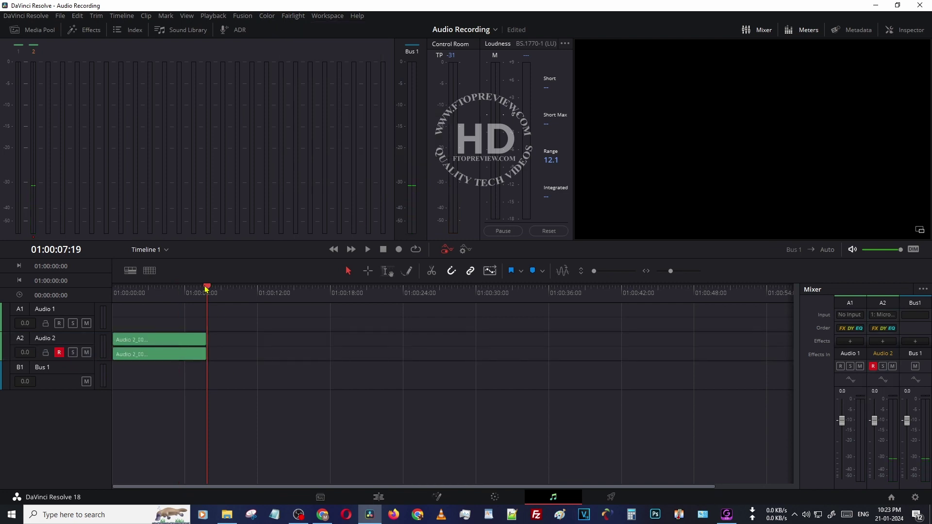
# - Delete both old Audio 2 clips and record a new take on A2 from 01:00:07:19
pyautogui.click(174, 341)
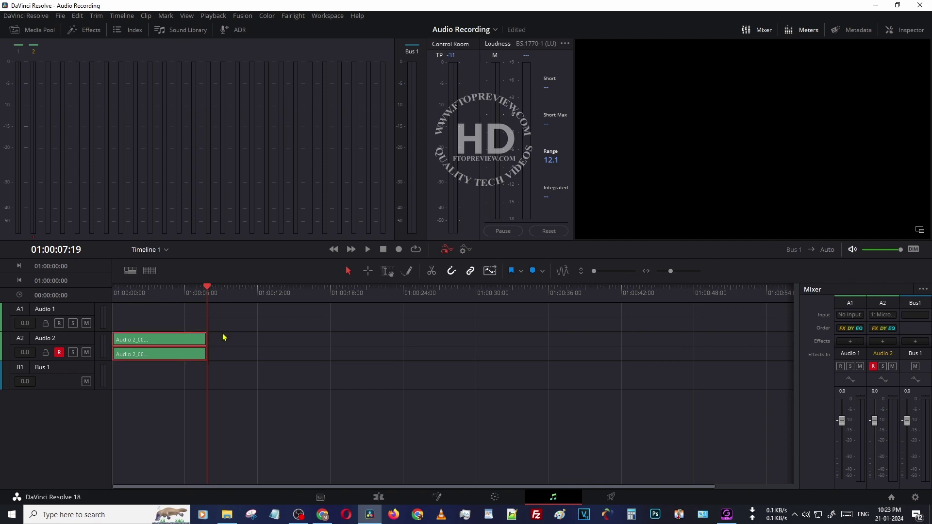
pyautogui.press('Delete')
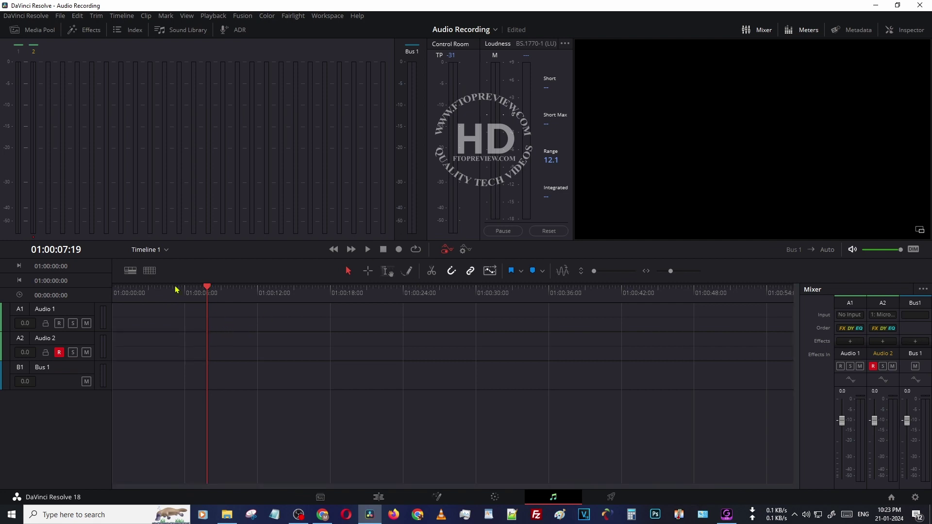
pyautogui.click(400, 250)
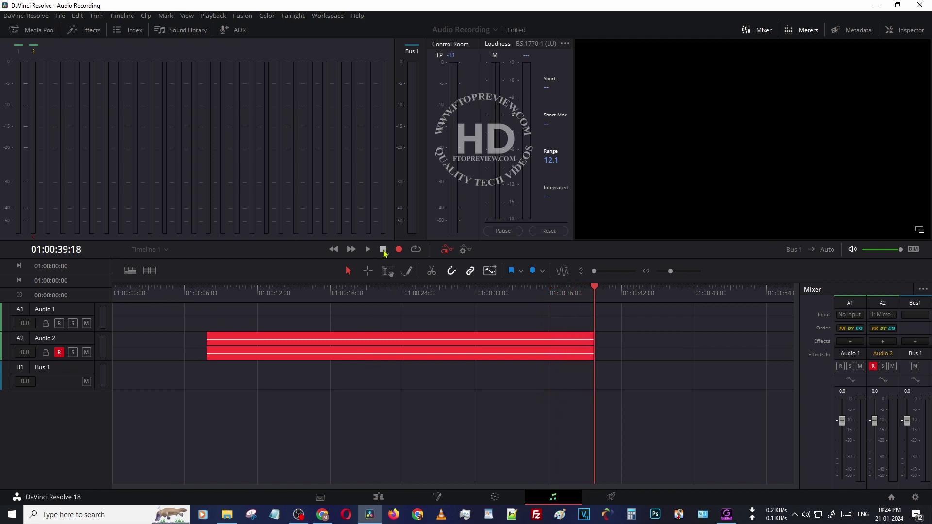
pyautogui.click(383, 250)
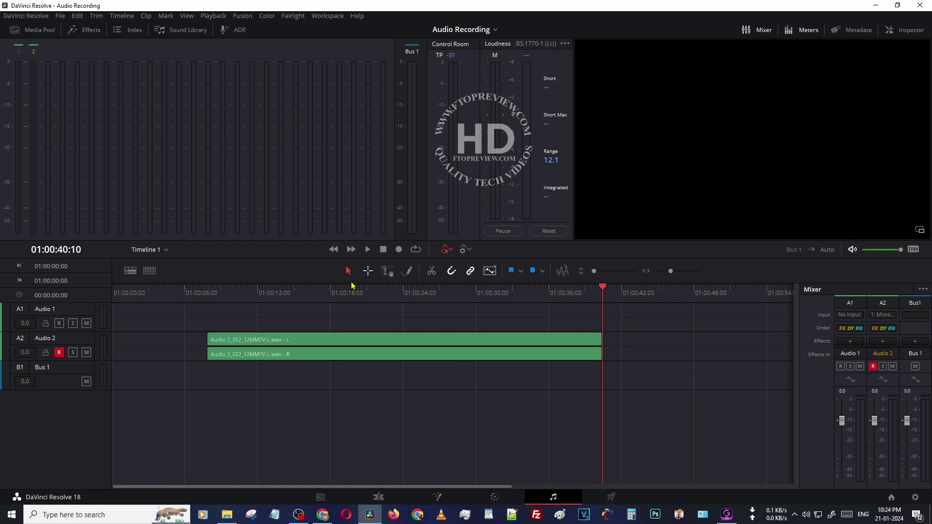
# - Play back the new Audio 2_002 recording from its start
pyautogui.click(208, 296)
pyautogui.click(368, 249)
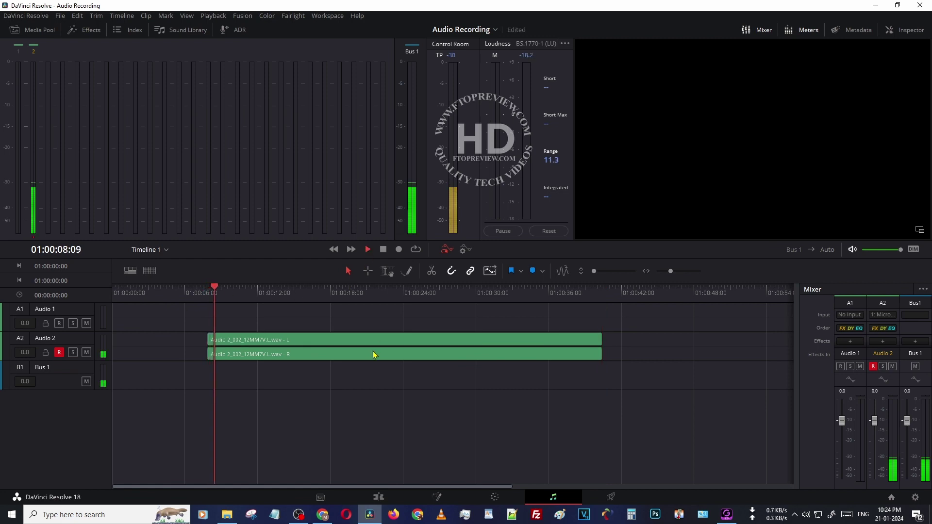
pyautogui.press('space')
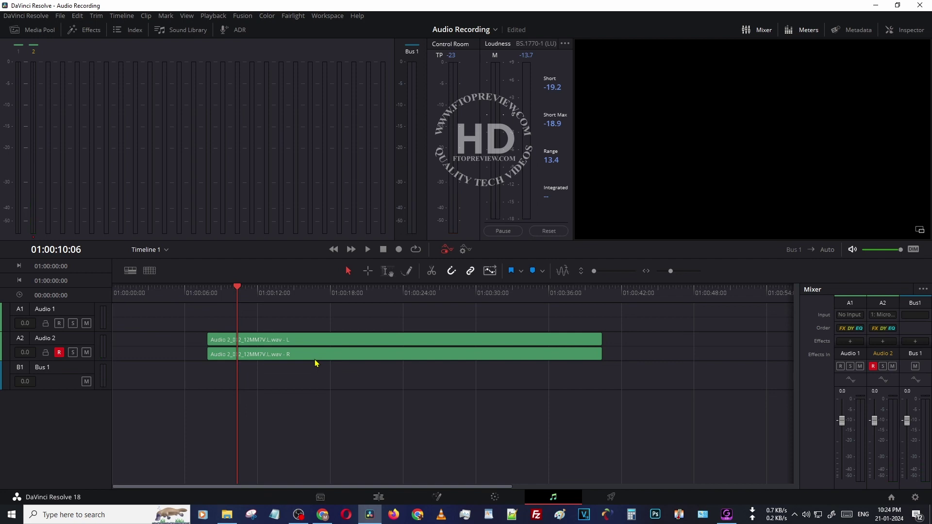
pyautogui.click(366, 250)
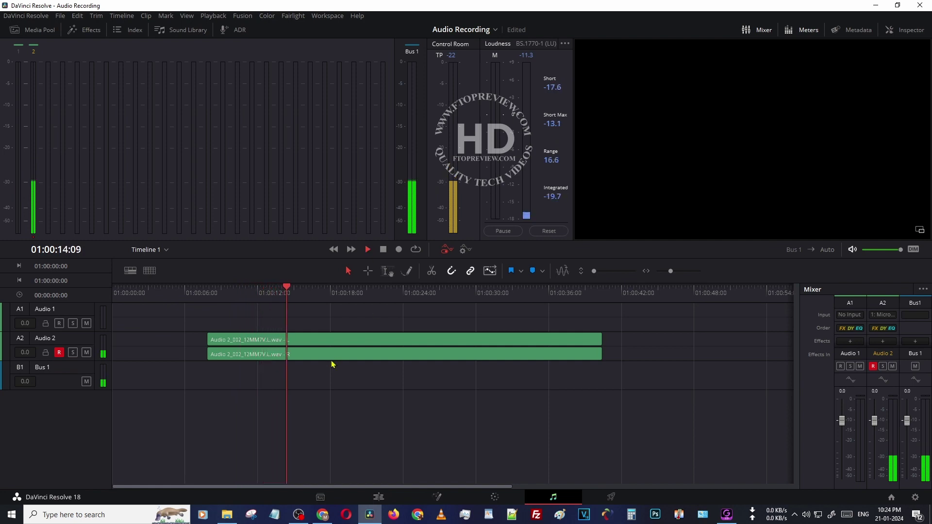
pyautogui.press('space')
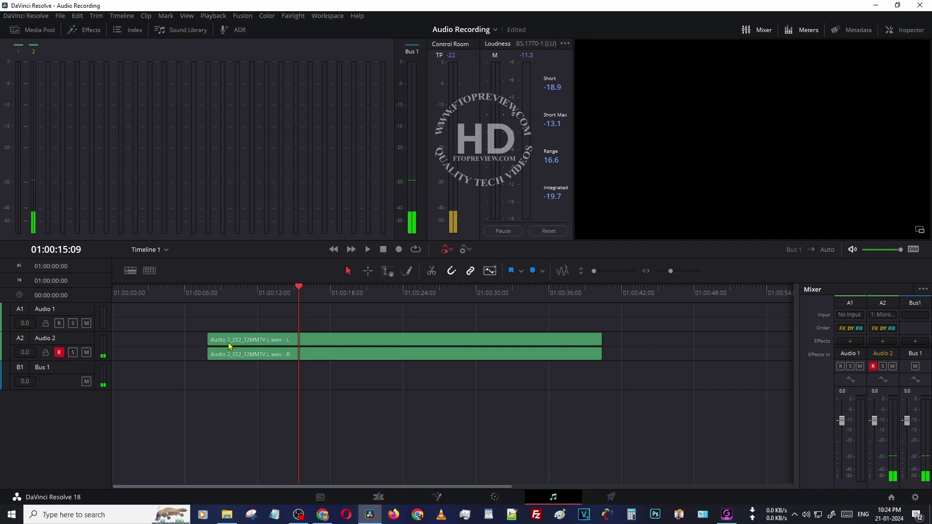
# - Move the Audio 2_002 clip up to A1, then start recording on A2 from 01:00:07:19
pyautogui.moveTo(228, 342); pyautogui.dragTo(235, 309)
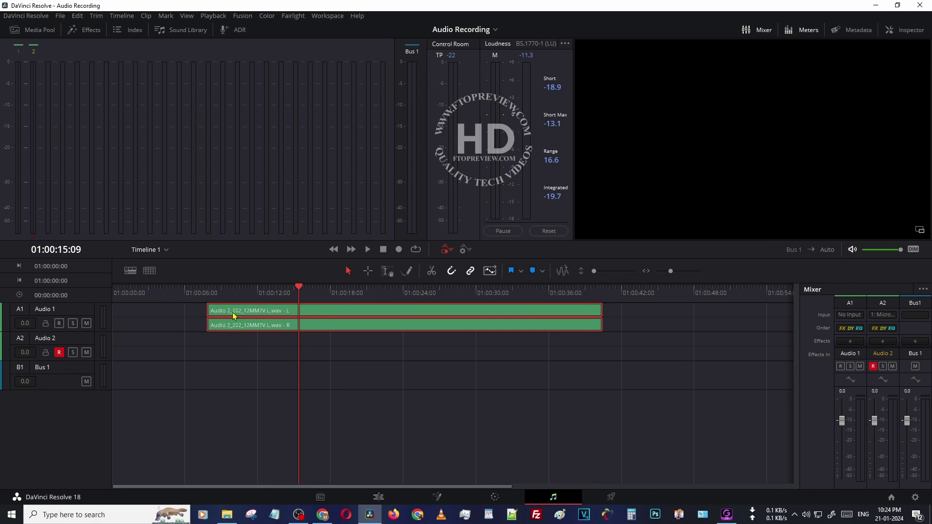
pyautogui.click(209, 346)
pyautogui.click(209, 295)
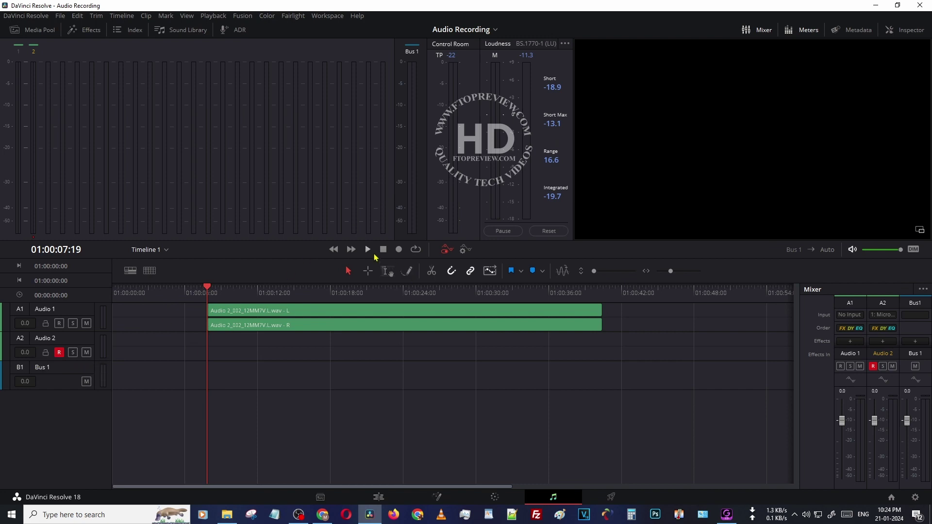
pyautogui.click(399, 249)
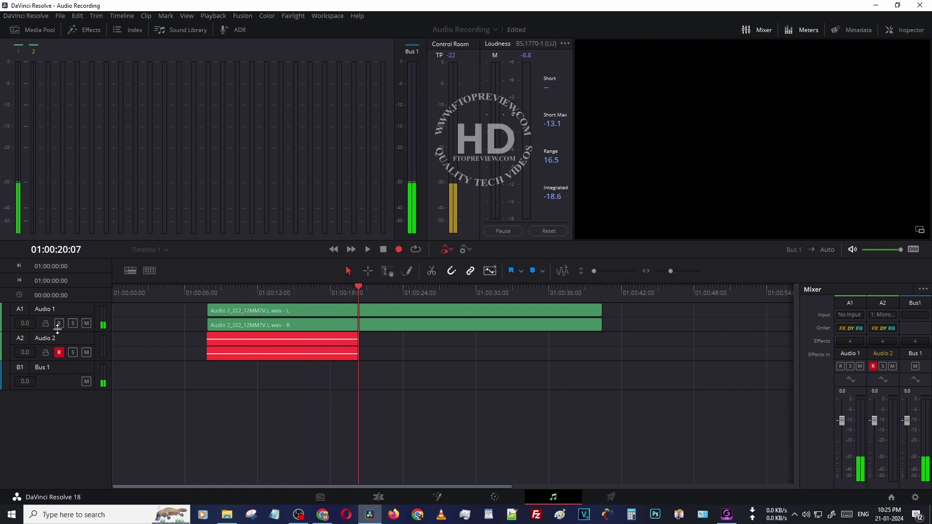
# - Mute and unmute Audio 1 mid-recording, then stop, leaving the Audio 2_003 clip on A2
pyautogui.click(86, 323)
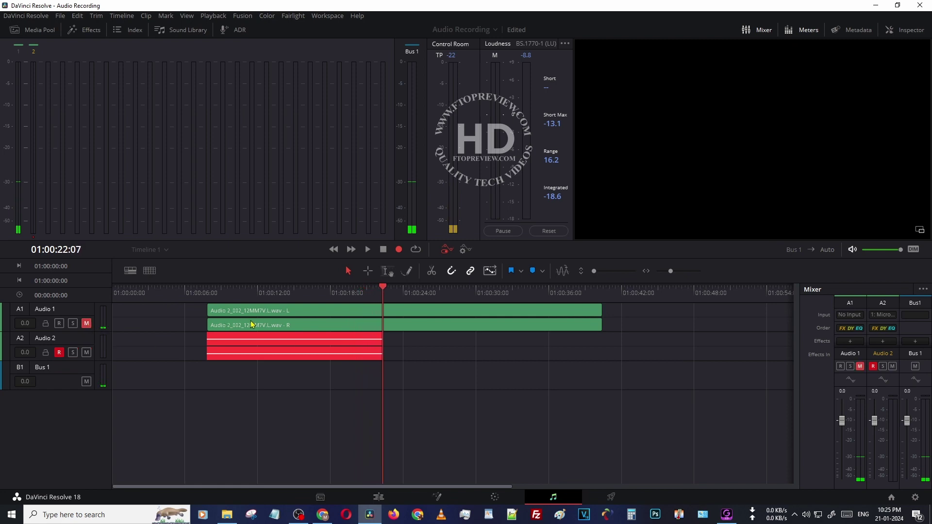
pyautogui.click(86, 324)
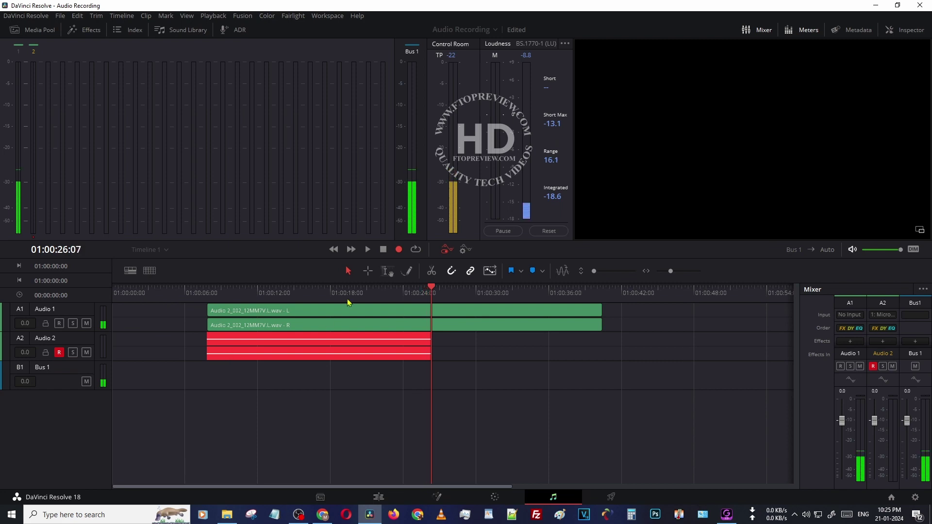
pyautogui.click(383, 249)
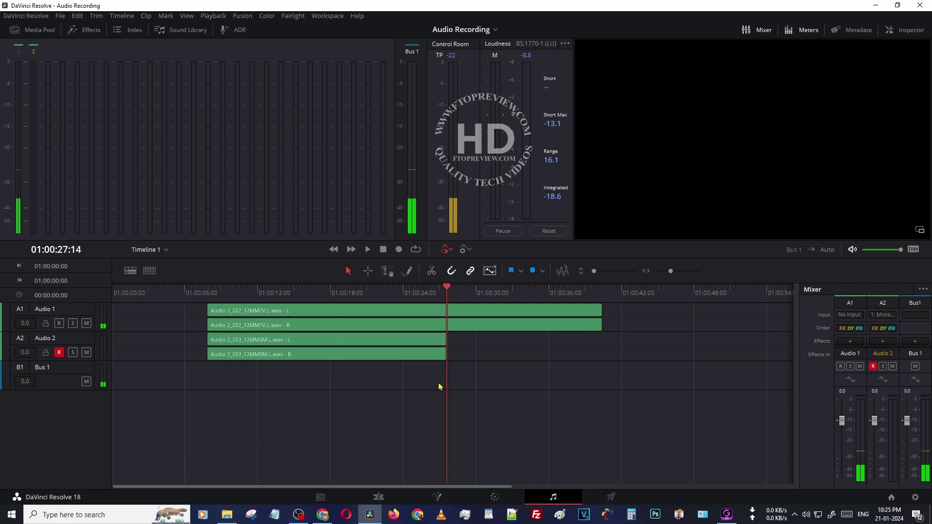